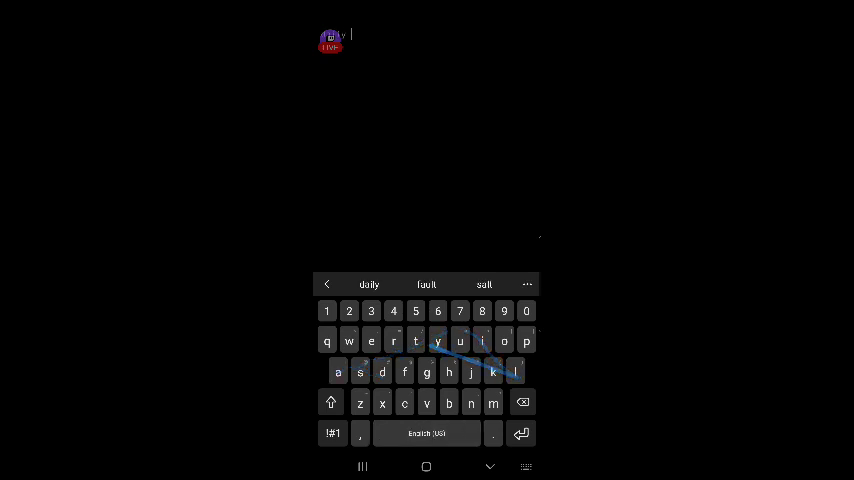
type("excrte")
type("exercise ")
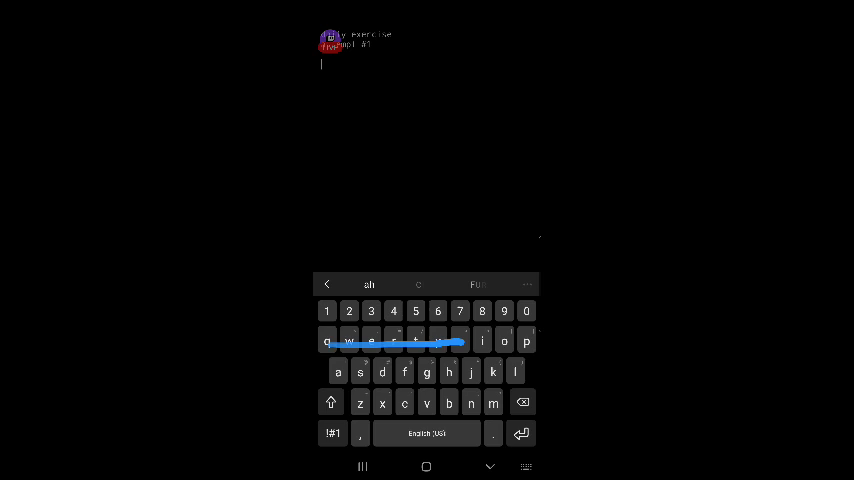
type("quick")
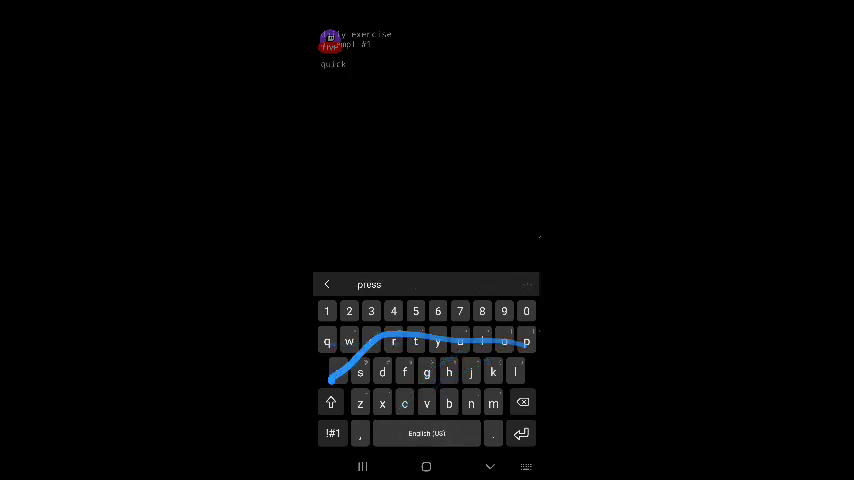
type(" practice")
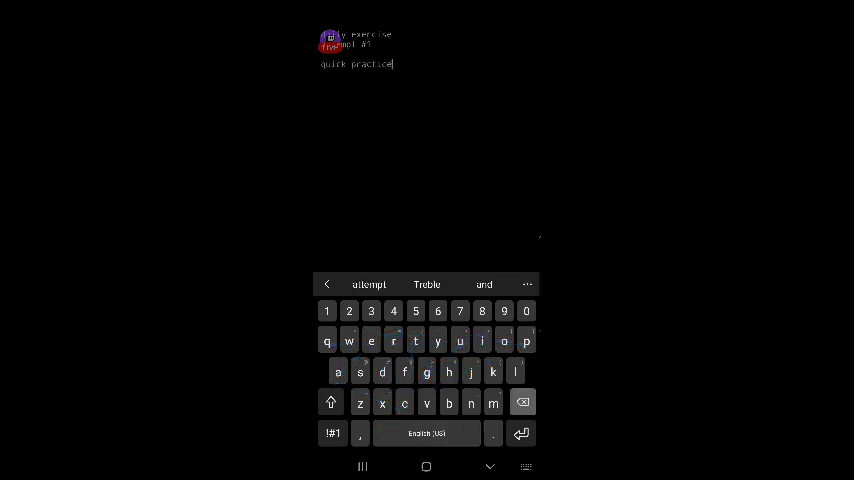
- Add lines to the practice note for Treble Clef and the 2021-01-22 date
key("Return")
type("Trecie")
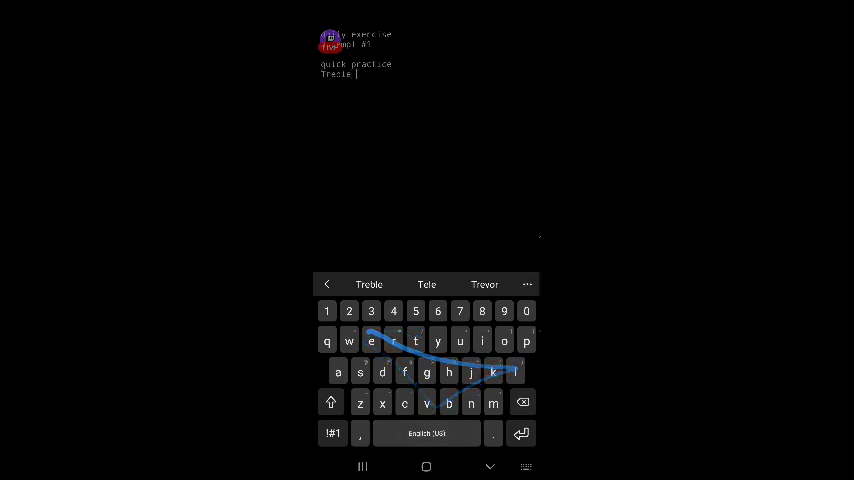
type(" Clef")
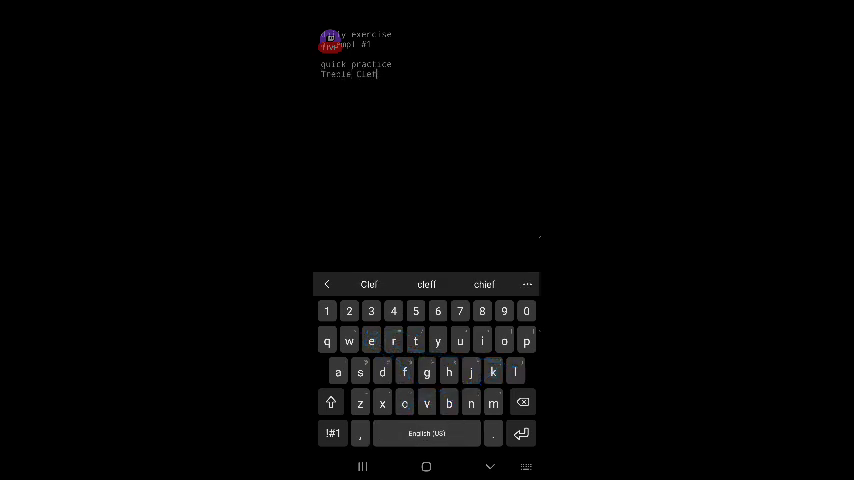
left_click(392, 35)
key("Return")
type("2")
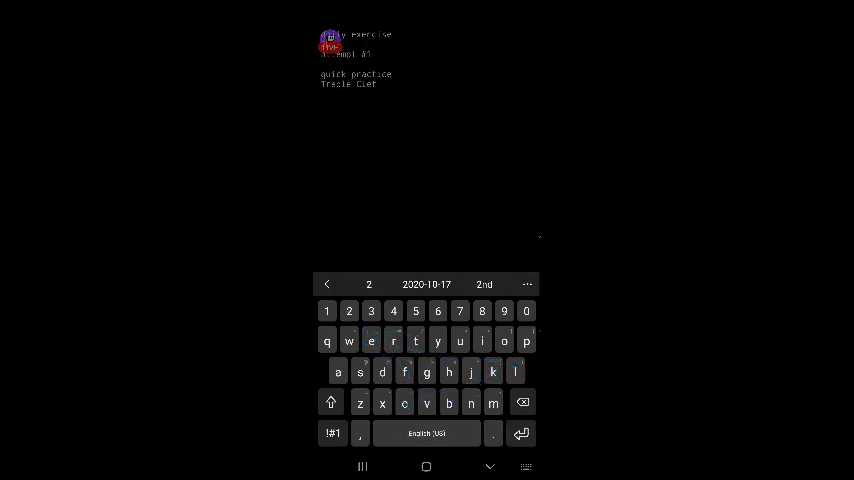
type("021-01")
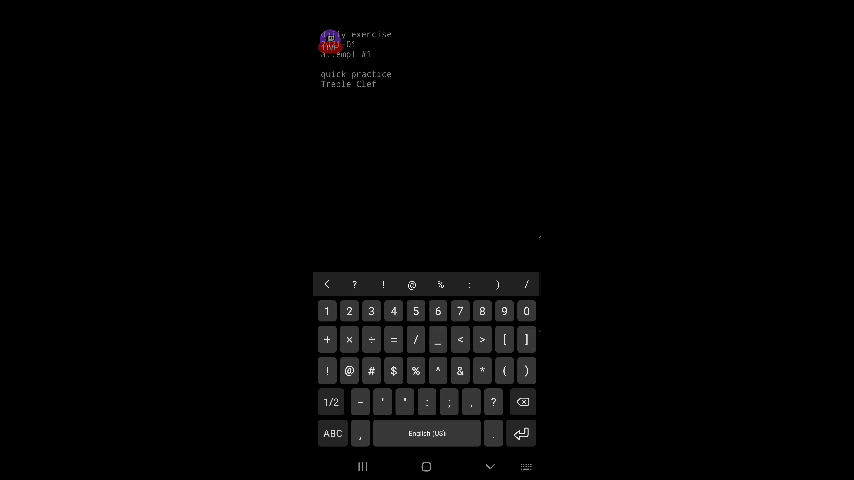
left_click_drag(427, 5, 427, 120)
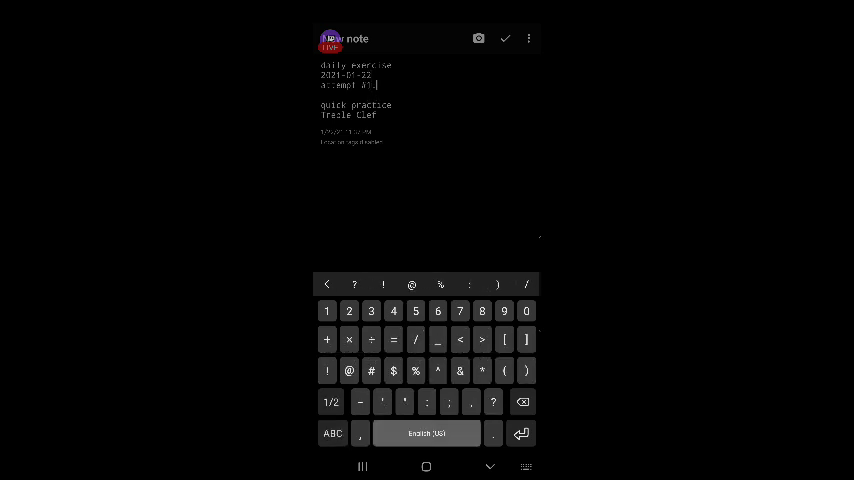
- Switch back to Clefs and open the 1/22/21 bass-clef daily exercise
left_click(362, 466)
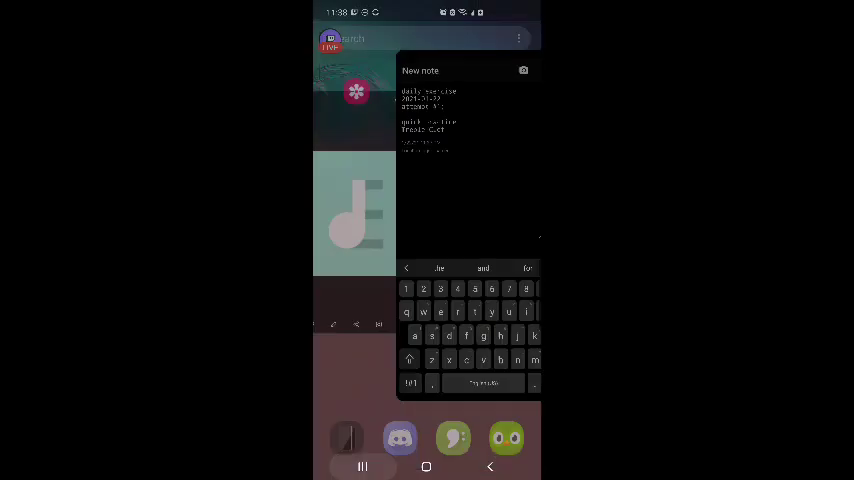
left_click_drag(480, 200, 370, 200)
left_click_drag(480, 200, 370, 200)
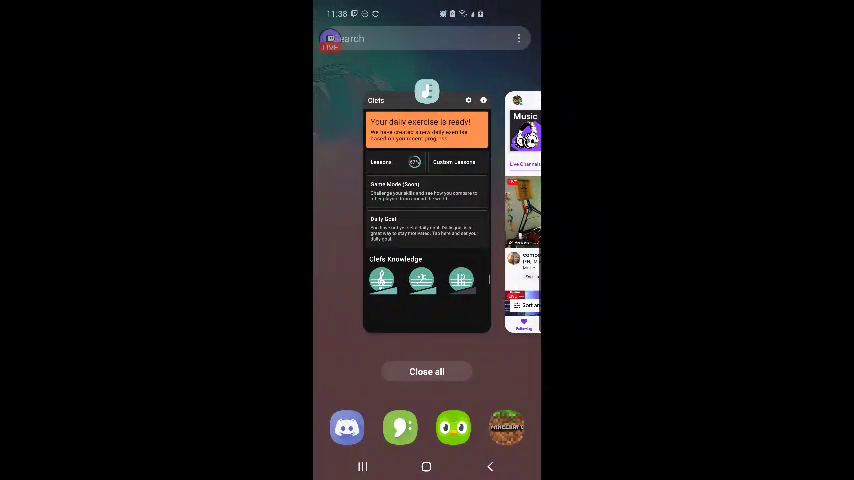
left_click(432, 210)
left_click(427, 95)
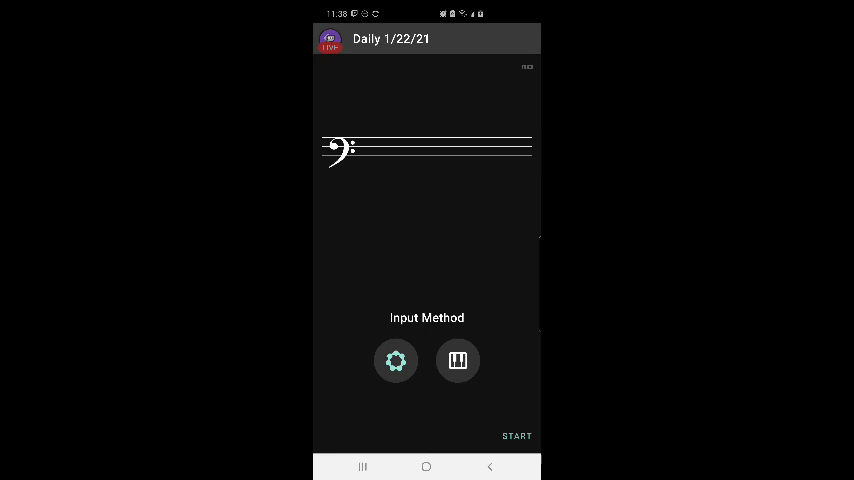
- Start the bass-clef exercise and answer notes A, C, G, E, C, C, E, C, E, C
left_click(517, 436)
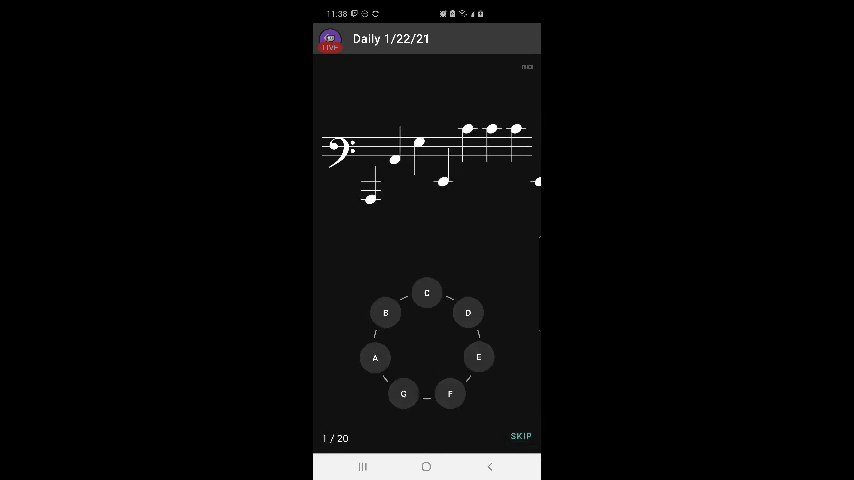
left_click(375, 357)
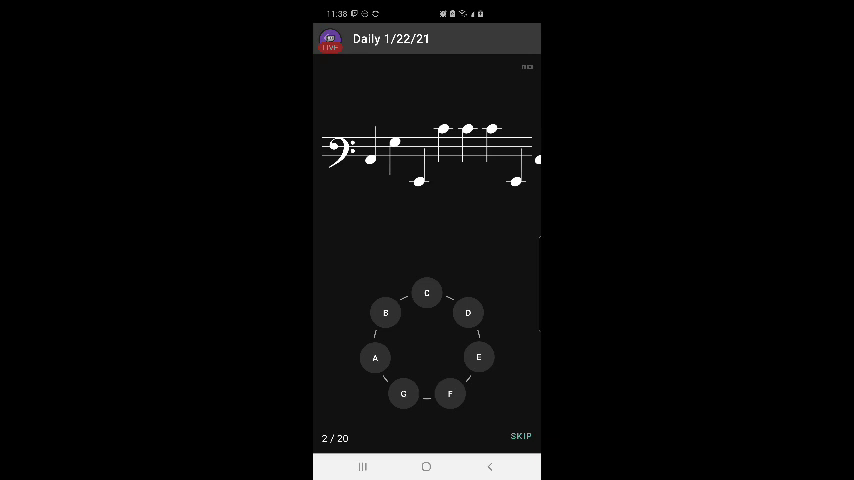
left_click(426, 293)
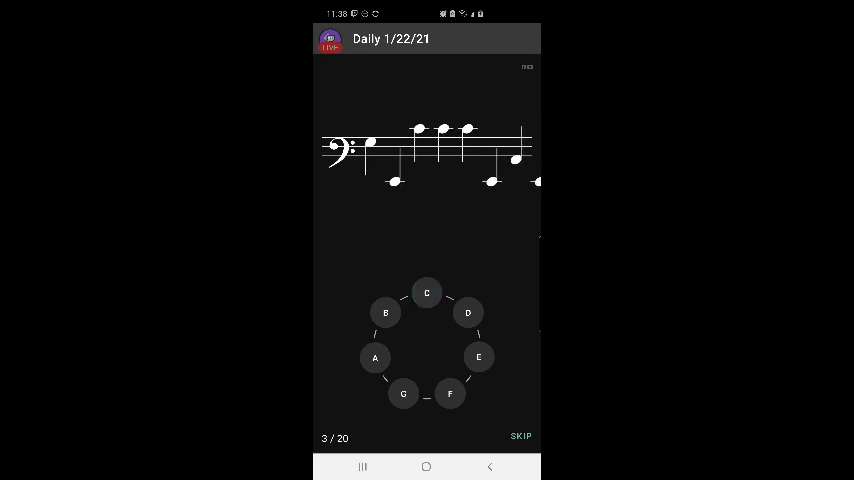
left_click(403, 394)
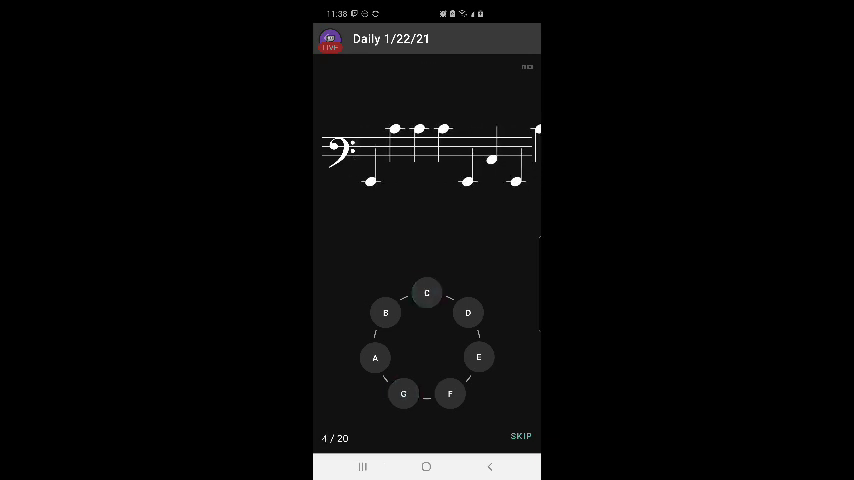
left_click(478, 357)
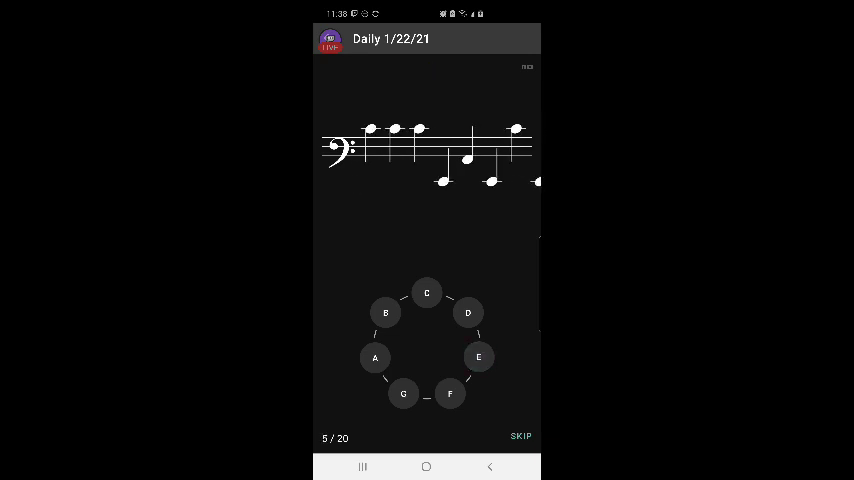
left_click(426, 293)
left_click(426, 293)
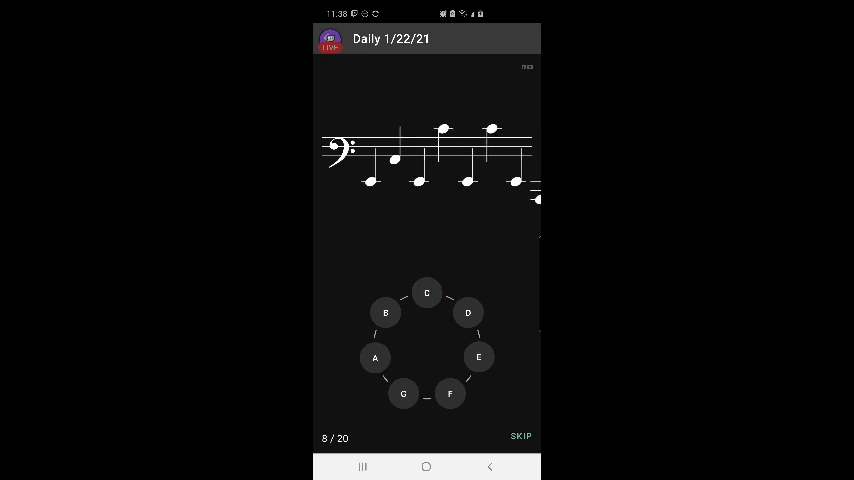
left_click(478, 357)
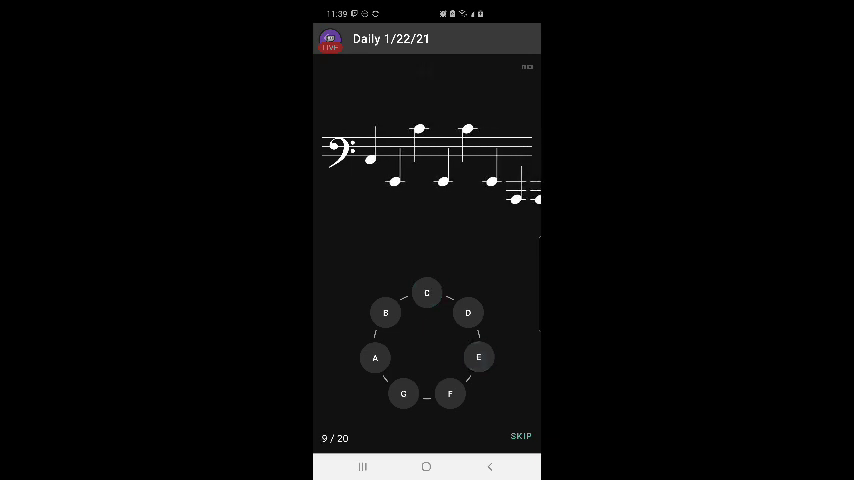
left_click(426, 293)
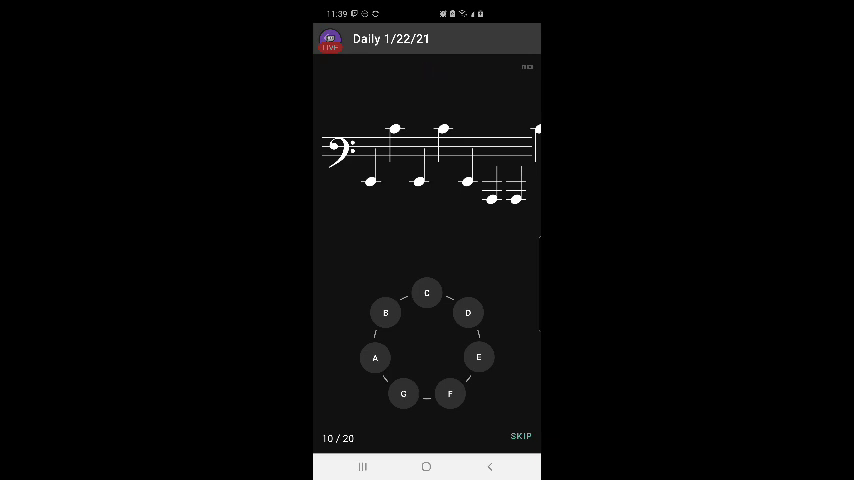
left_click(478, 357)
left_click(426, 293)
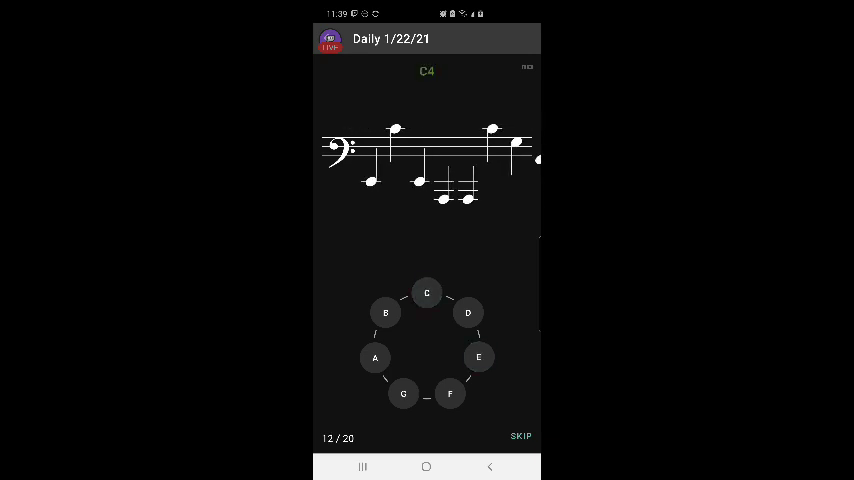
- Answer the remaining notes E, C, E, A, A, C, G, C, E and finish the exercise
left_click(478, 357)
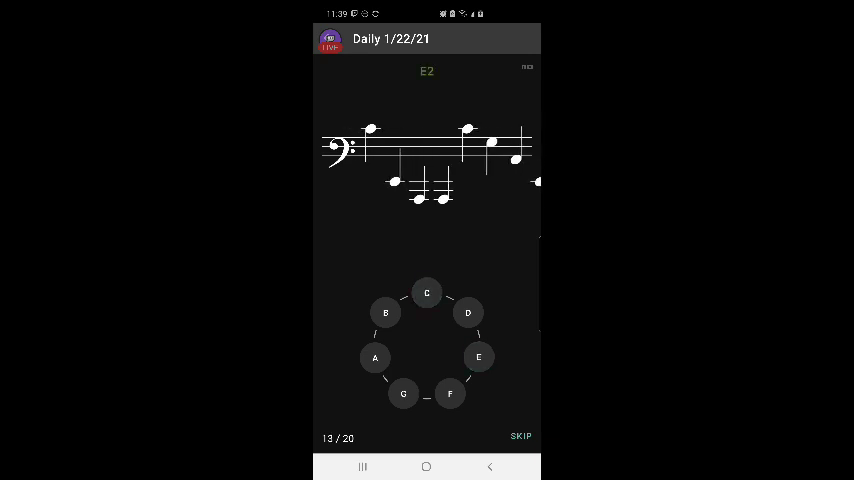
left_click(426, 293)
left_click(478, 357)
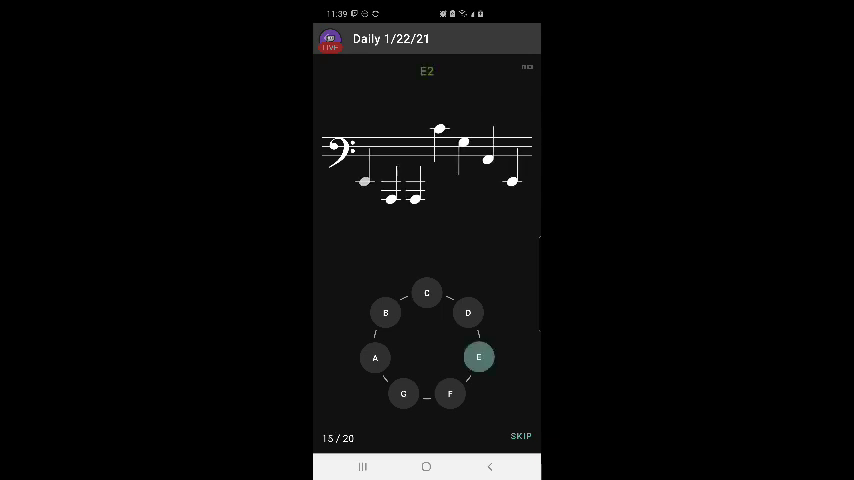
left_click(375, 357)
left_click(375, 357)
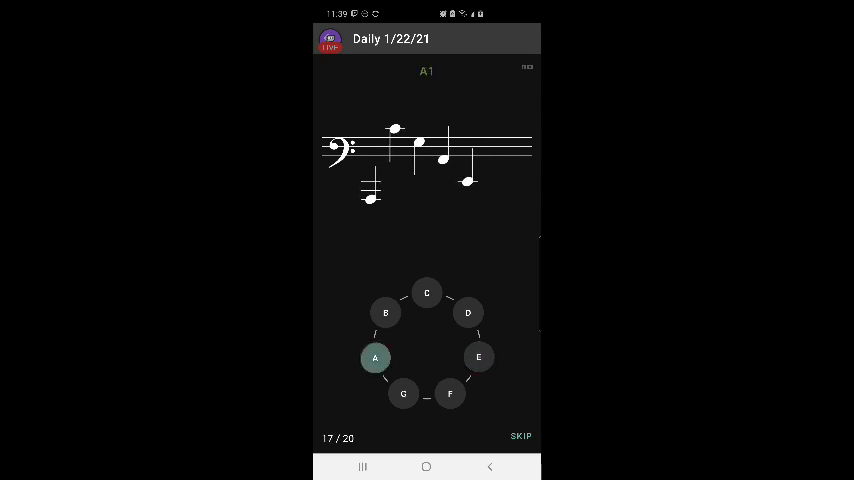
left_click(426, 293)
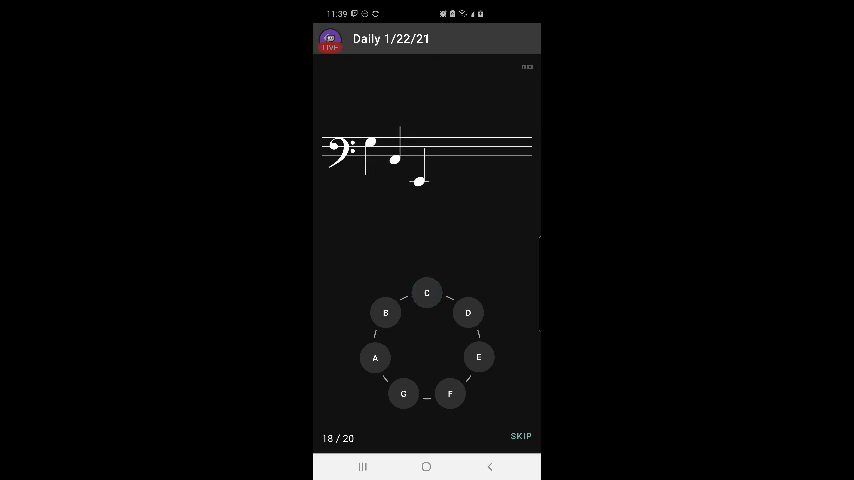
left_click(403, 393)
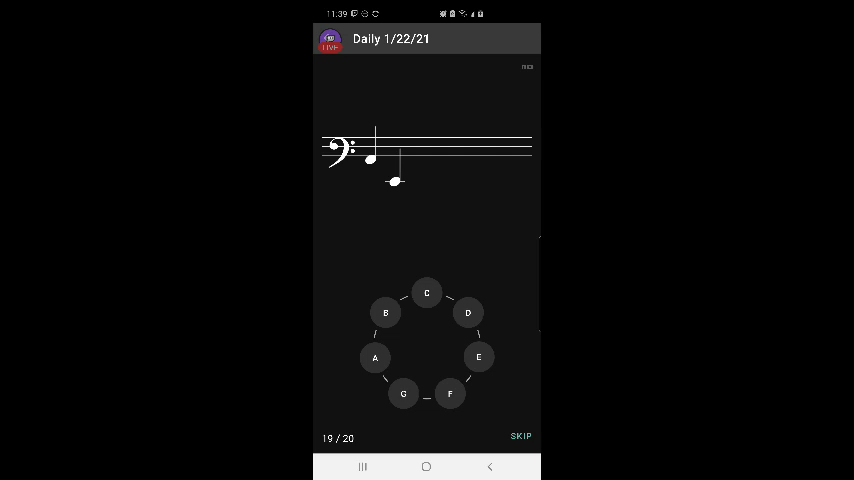
left_click(426, 293)
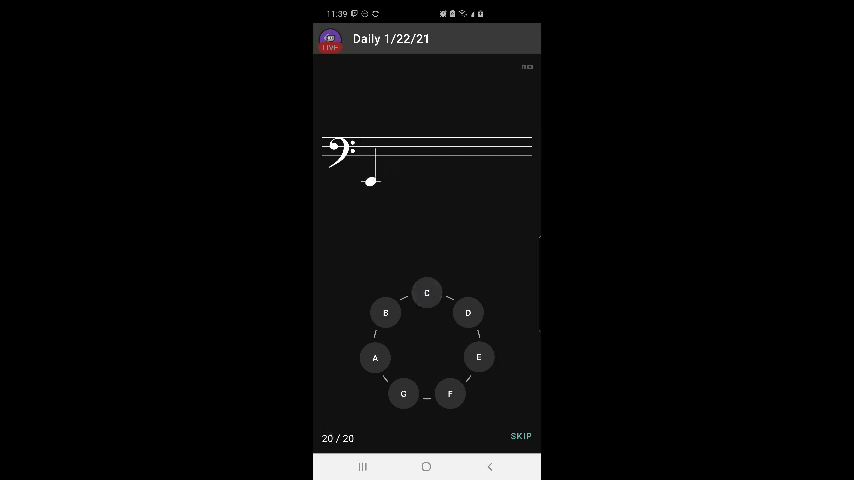
left_click(478, 356)
left_click(519, 436)
left_click(362, 466)
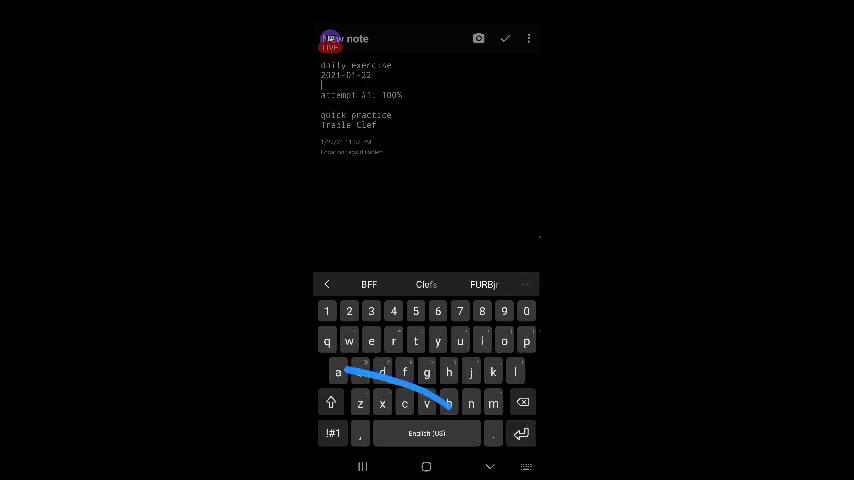
type("bass ")
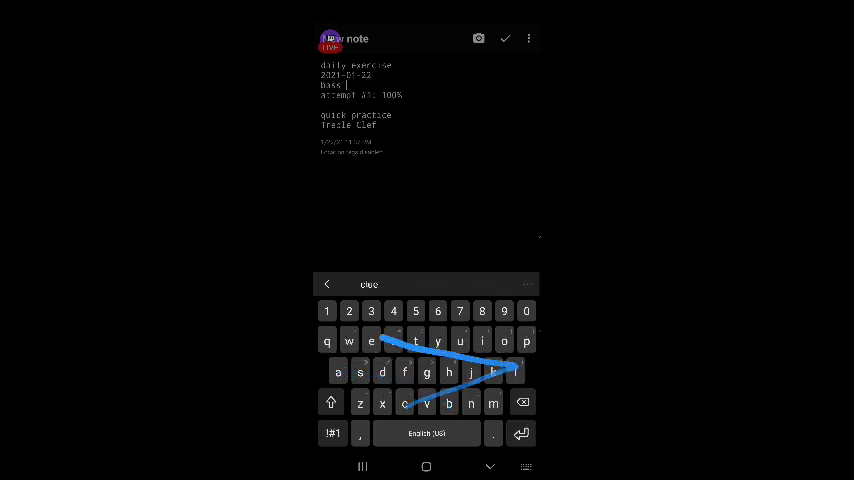
type("clef")
- Add a new line after 'Treble Clef' in the practice note
left_click(377, 126)
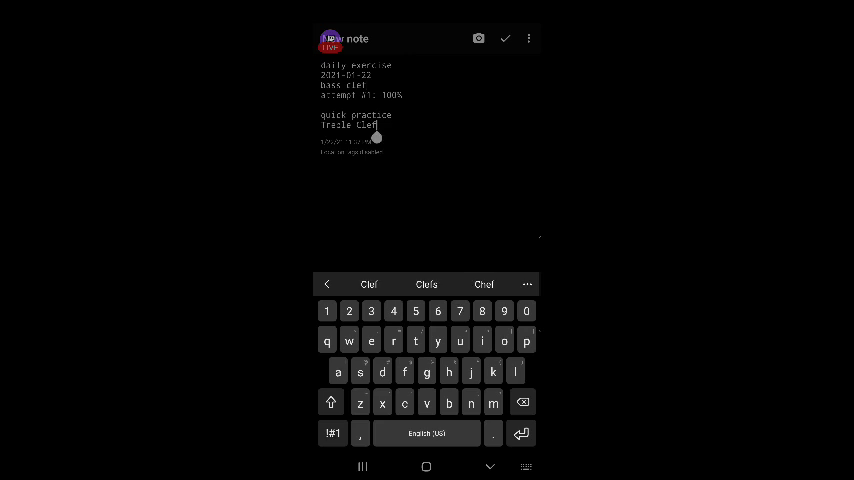
key("Return")
- Return to Clefs and open the treble clef page under Clefs Knowledge
left_click(362, 466)
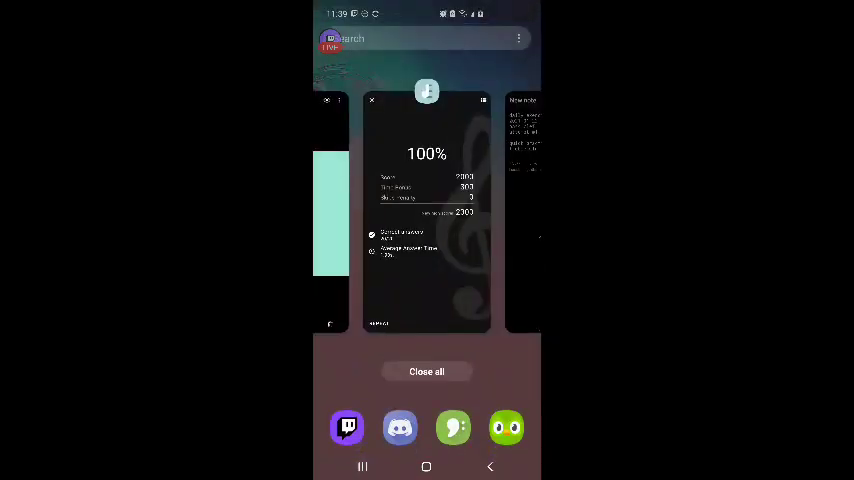
left_click(427, 215)
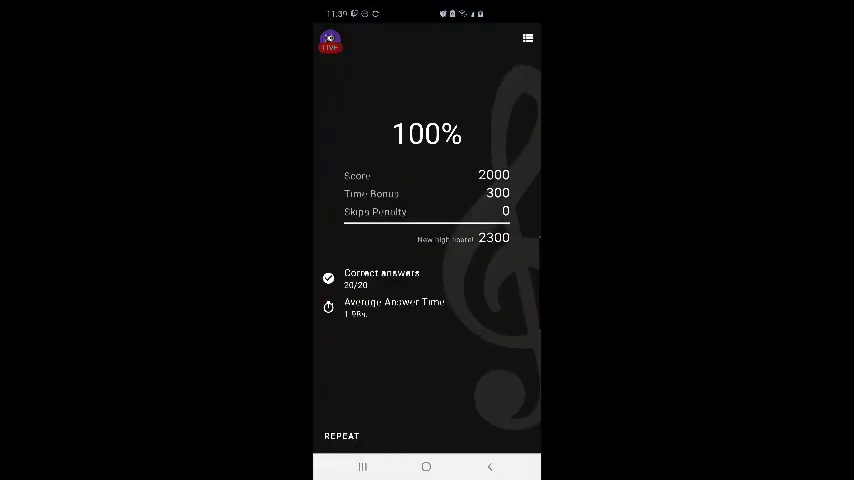
left_click(328, 38)
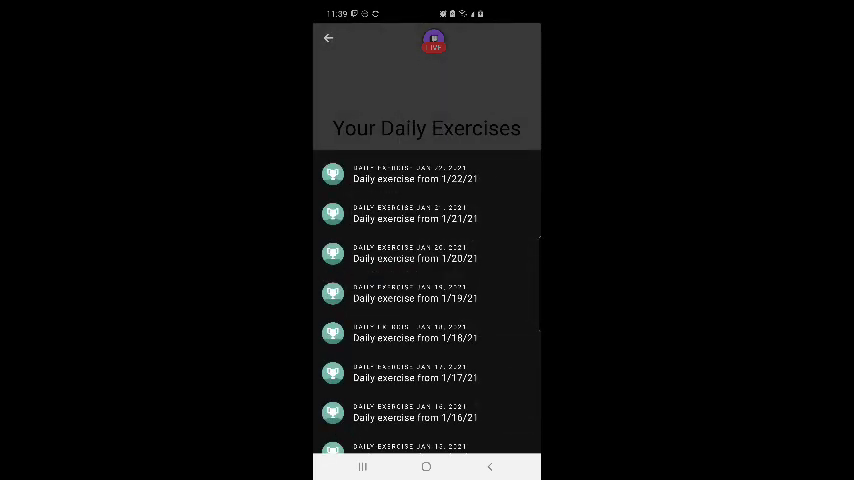
left_click(328, 38)
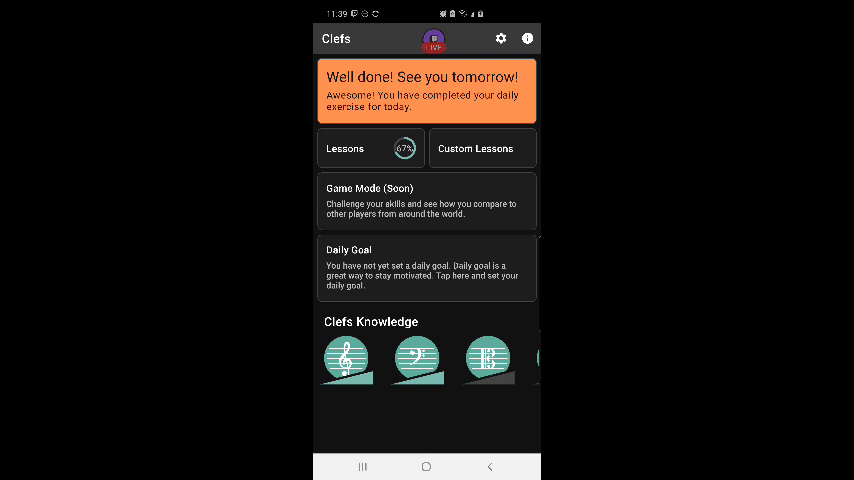
left_click(346, 358)
- Start the treble-clef quick practice and name notes F, F, D, A, A, G, A, B
left_click(426, 197)
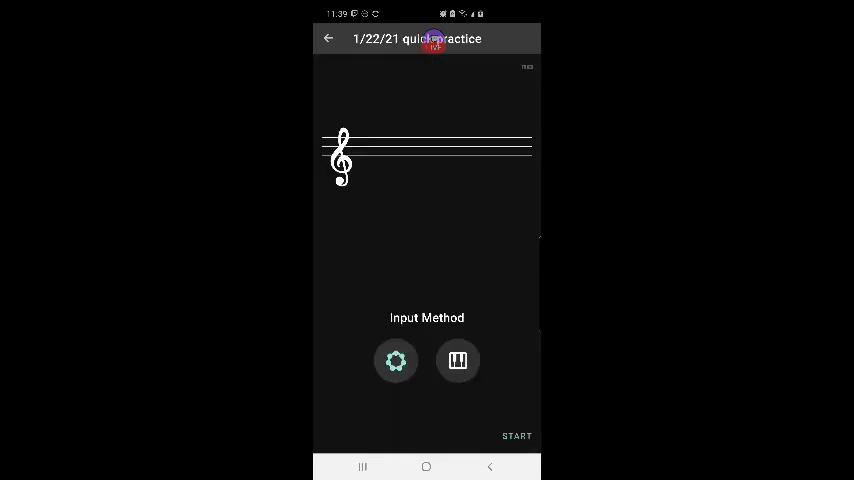
left_click(517, 435)
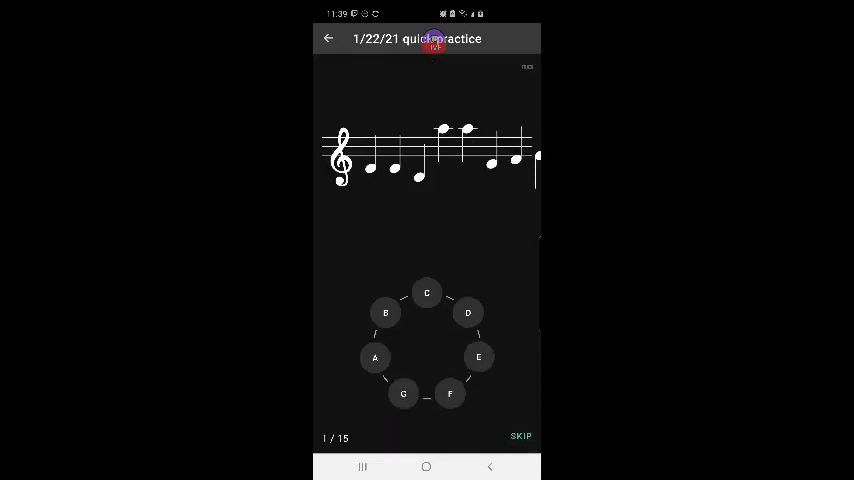
left_click(449, 393)
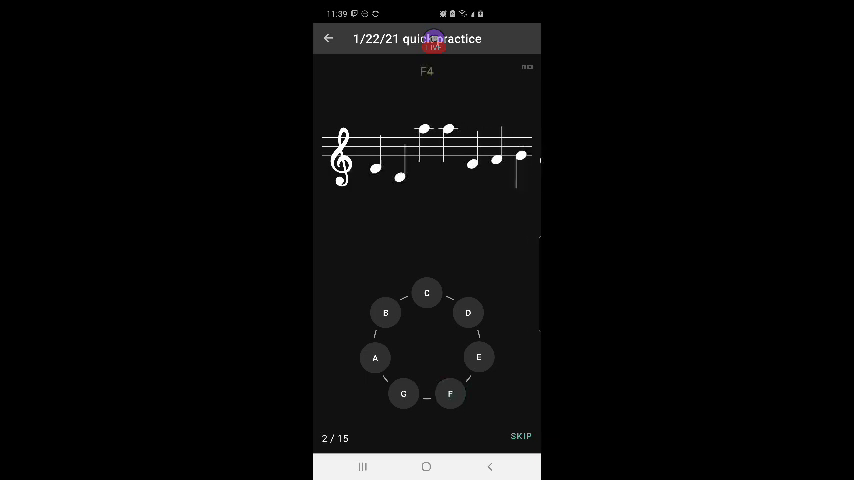
left_click(449, 393)
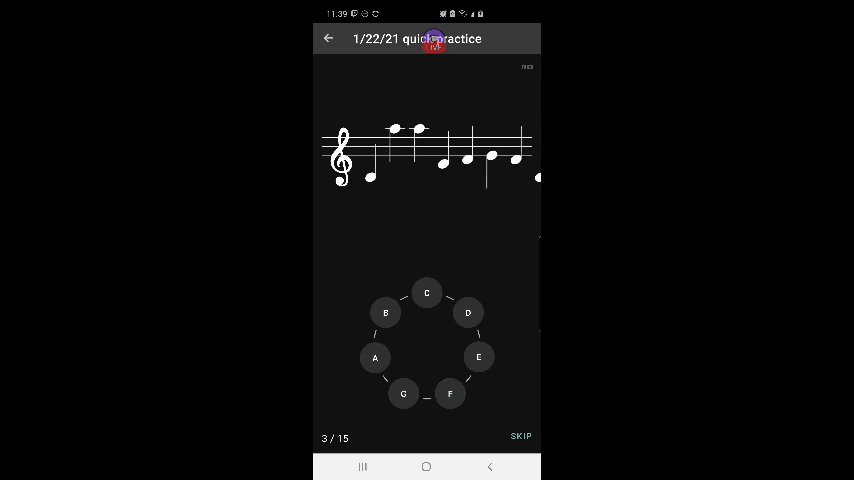
left_click(468, 312)
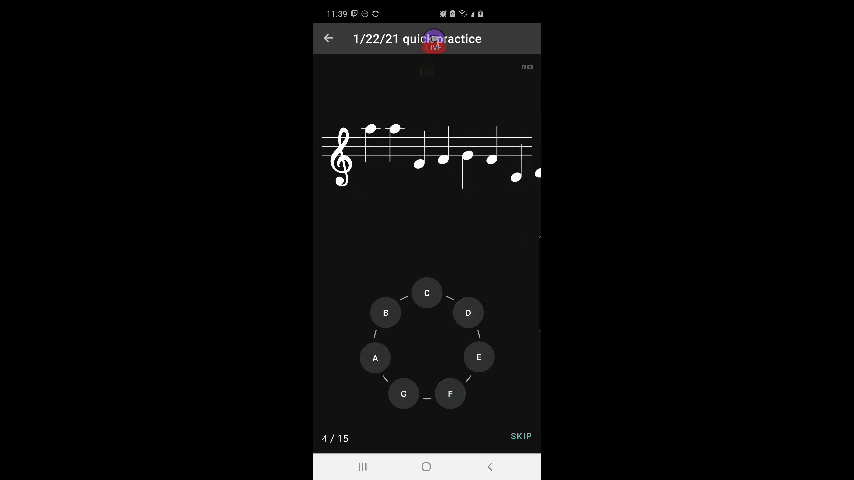
left_click(375, 357)
left_click(375, 357)
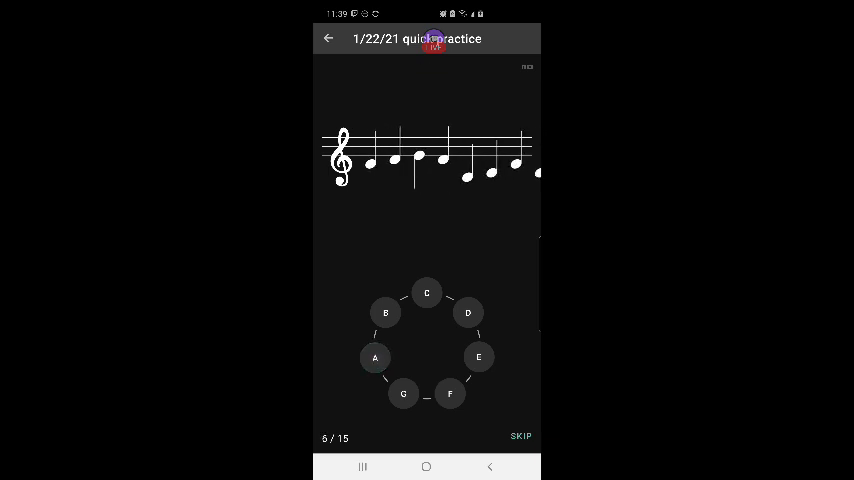
left_click(403, 393)
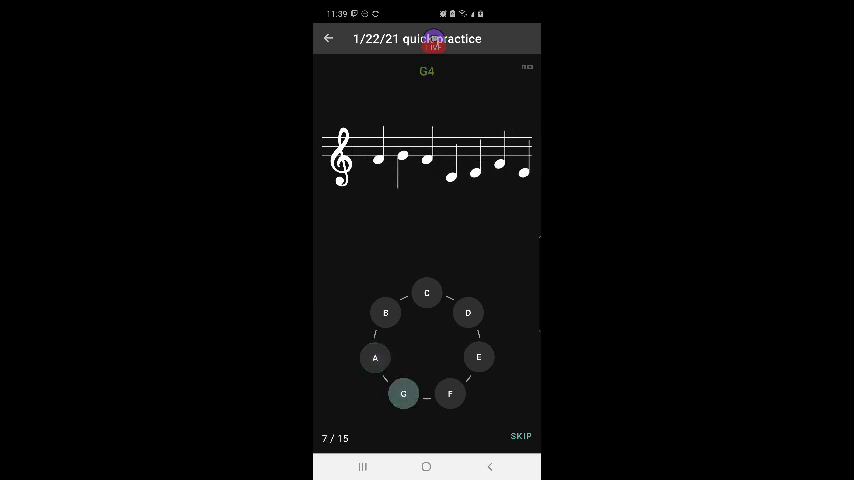
left_click(375, 357)
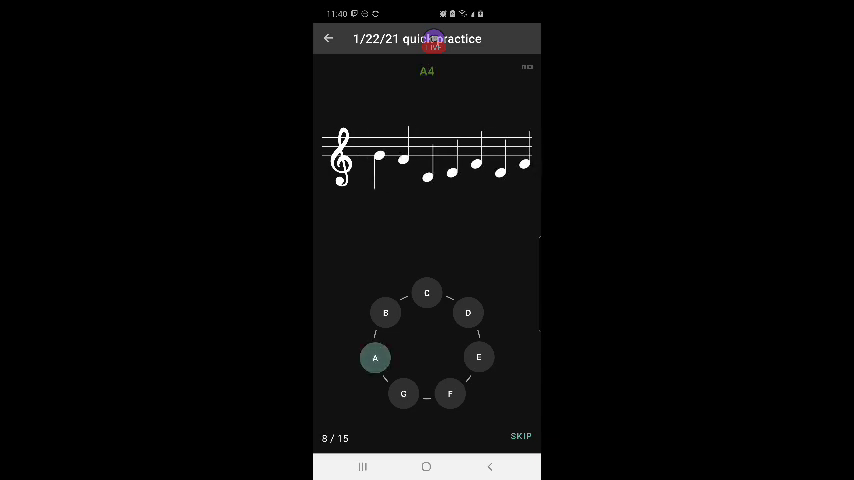
left_click(385, 312)
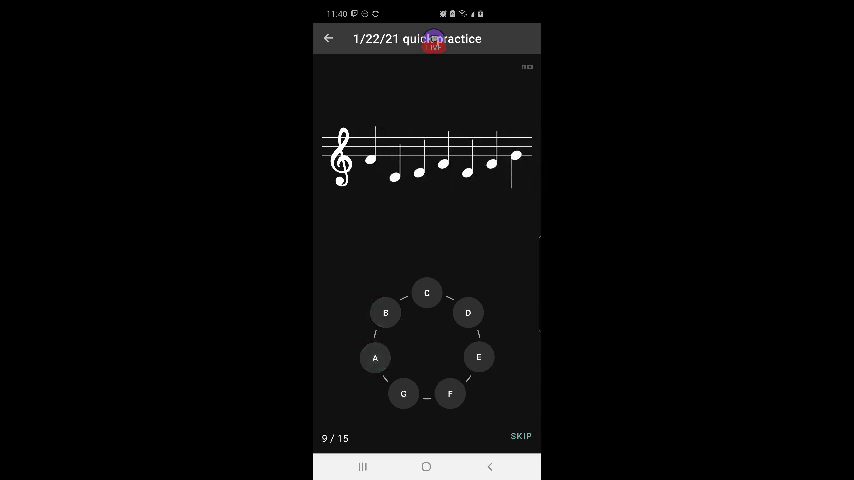
- Name the remaining notes A, D, E, G, E, G, B to finish at 100%
left_click(375, 357)
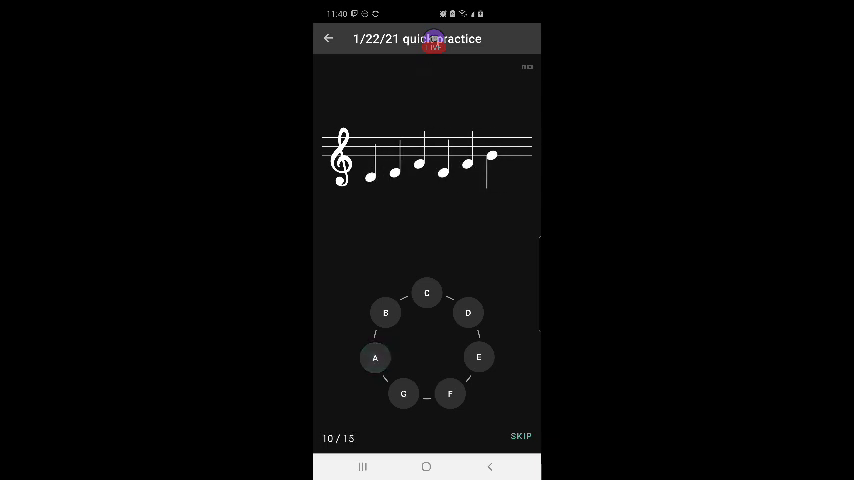
left_click(468, 312)
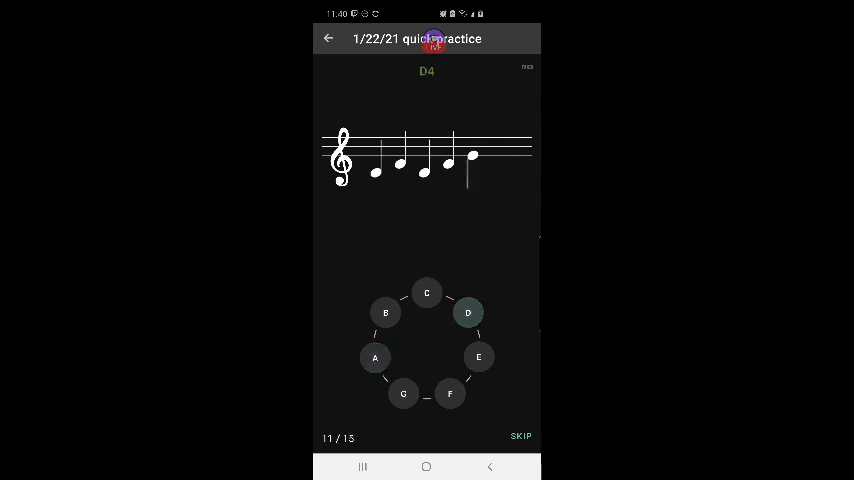
left_click(478, 357)
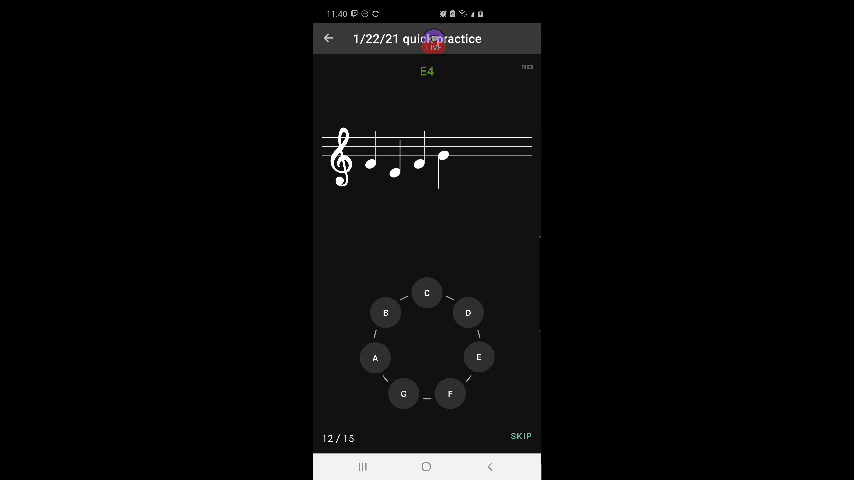
left_click(403, 393)
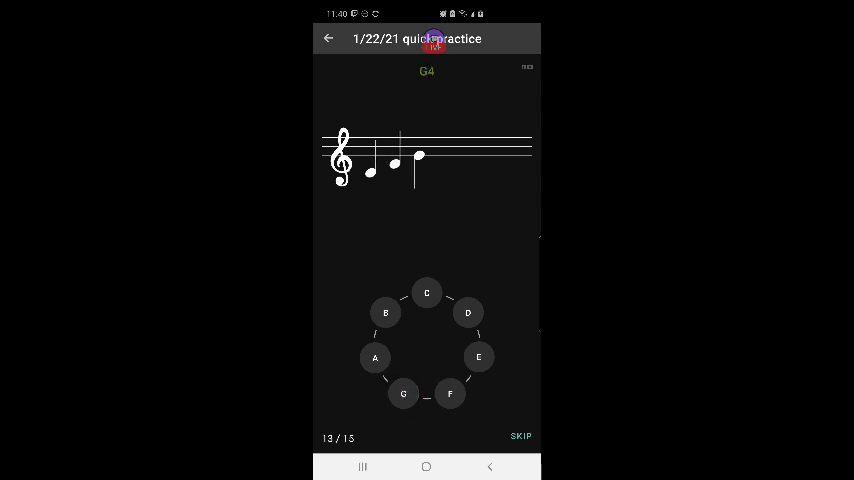
left_click(478, 357)
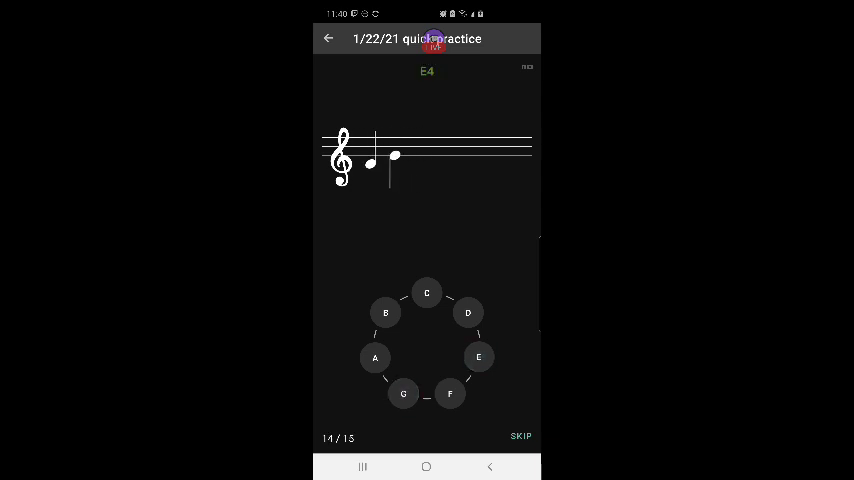
left_click(403, 393)
left_click(385, 313)
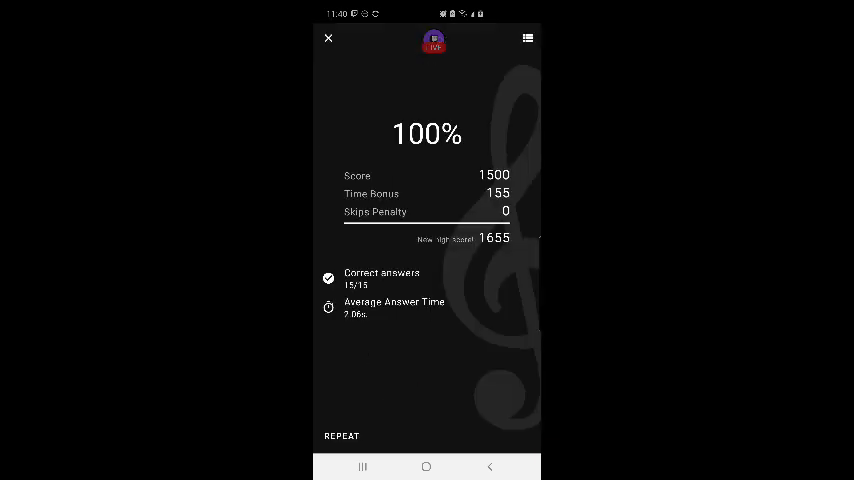
left_click(362, 466)
- Log 'attempt #1: 100' under Treble Clef in the practice note
left_click_drag(360, 230, 480, 230)
left_click(426, 200)
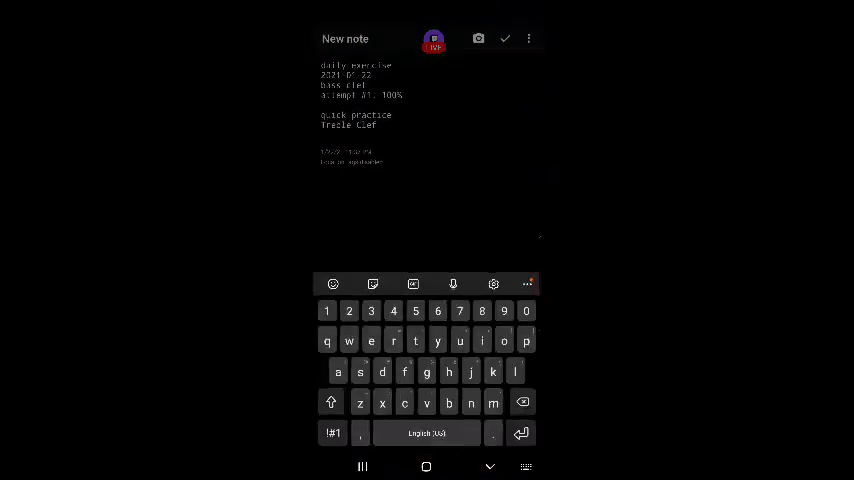
left_click_drag(338, 372, 415, 341)
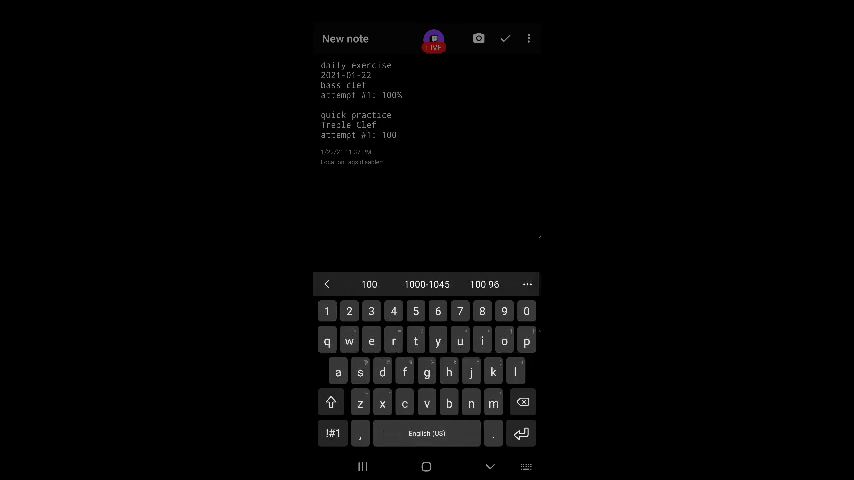
left_click(332, 433)
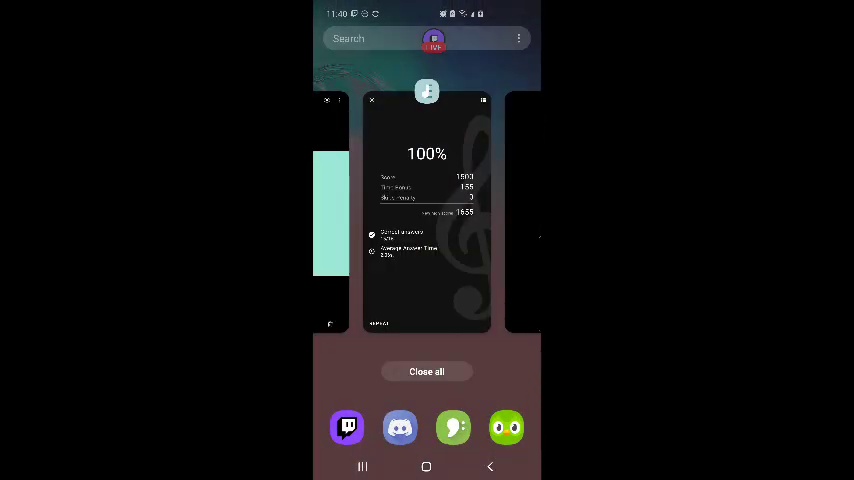
- Switch to another app from the recent apps overview
left_click_drag(480, 210, 360, 210)
left_click_drag(500, 210, 360, 210)
left_click(426, 210)
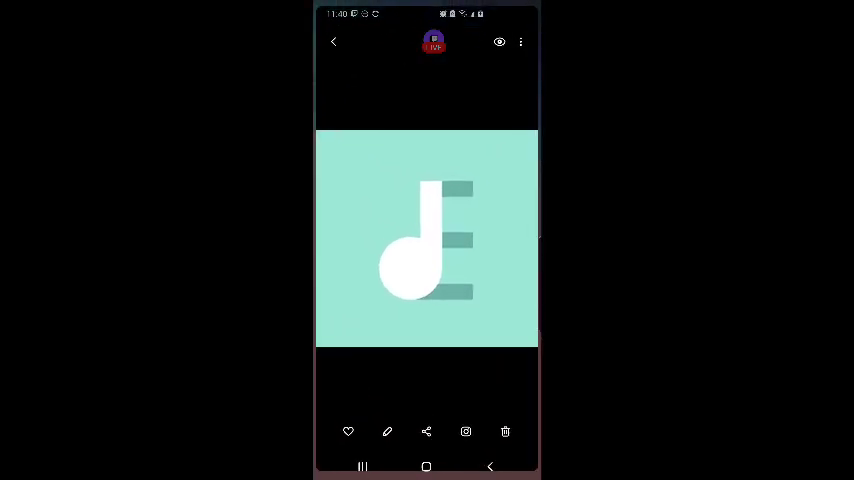
left_click(434, 41)
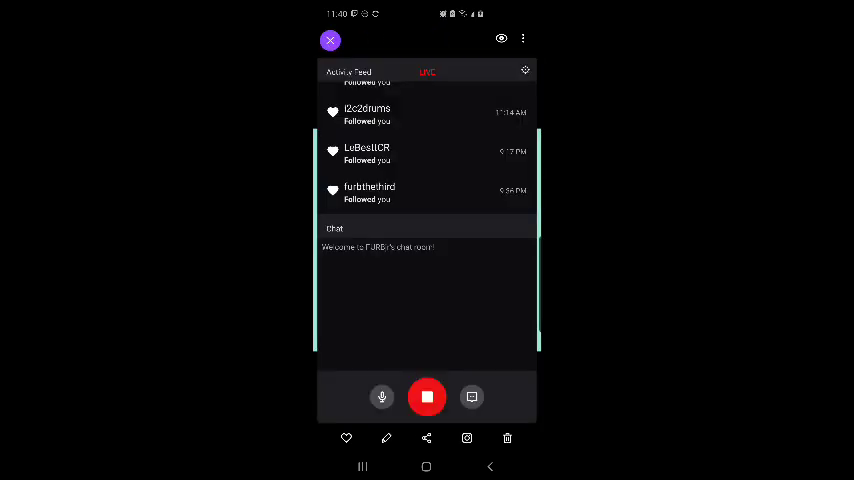